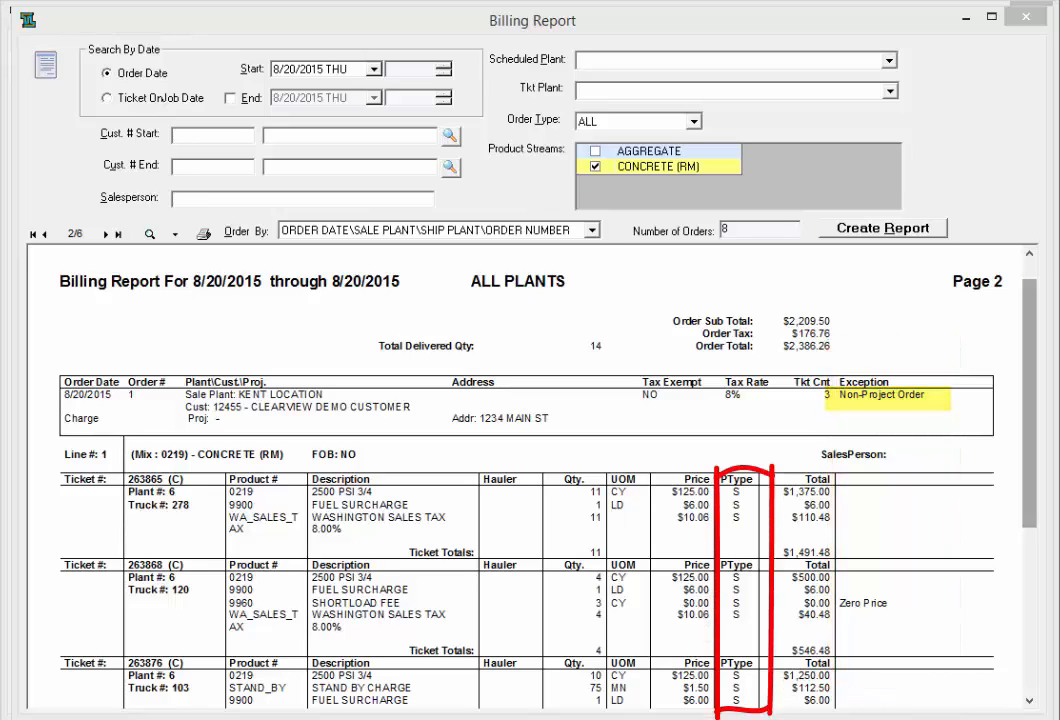
Step: Open the CLEARVIEW DEMO CUSTOMER order from the 8/20/2015 billing report and add a load to its load schedule
{"action": "left_click", "coordinate": [86, 402]}
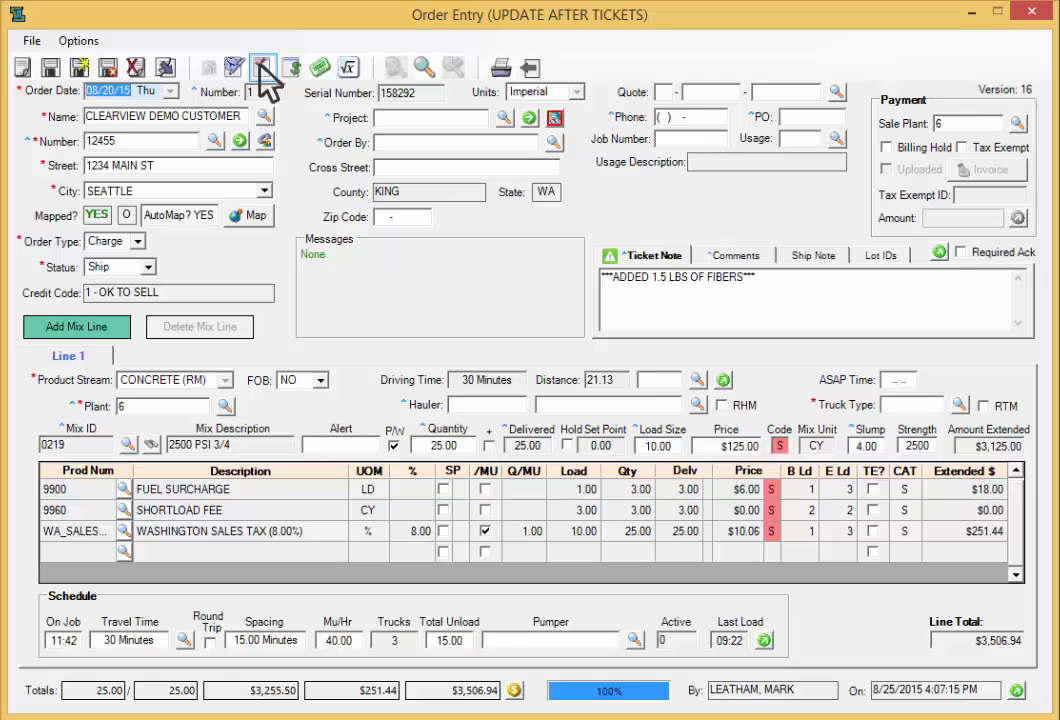
{"action": "left_click", "coordinate": [322, 70]}
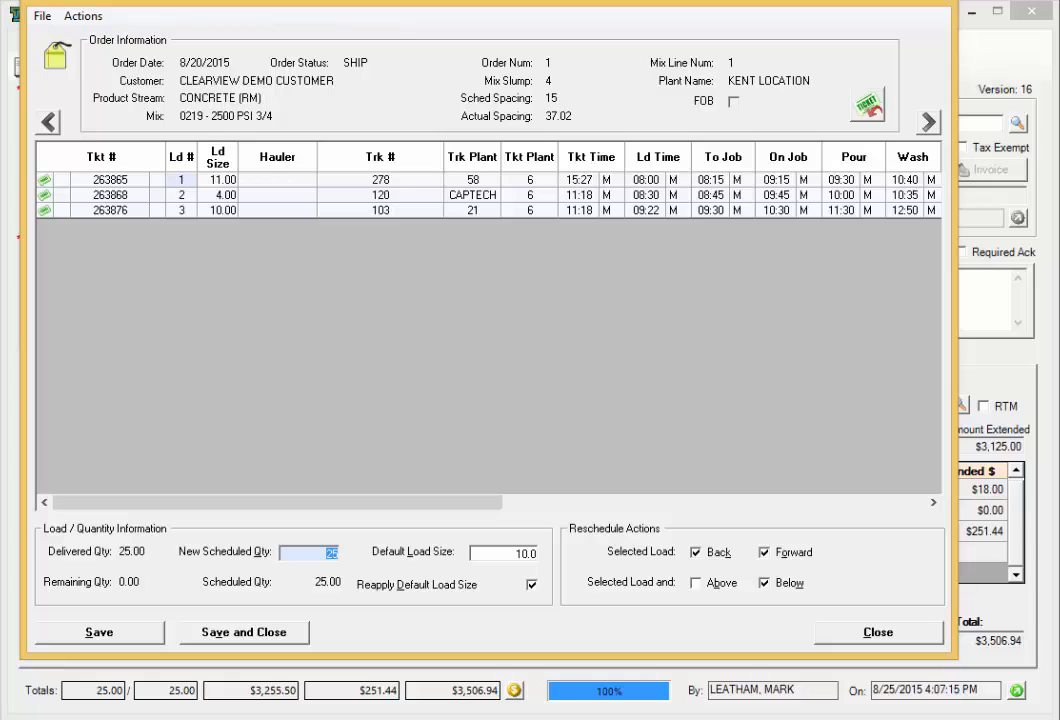
{"action": "right_click", "coordinate": [180, 198]}
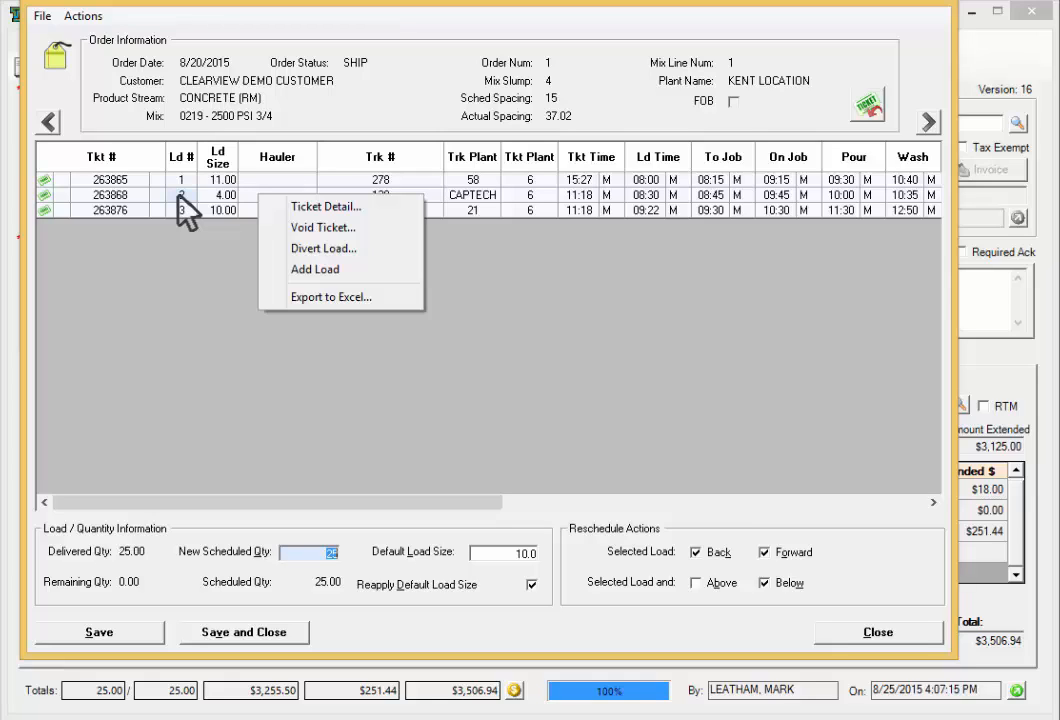
{"action": "left_click", "coordinate": [390, 269]}
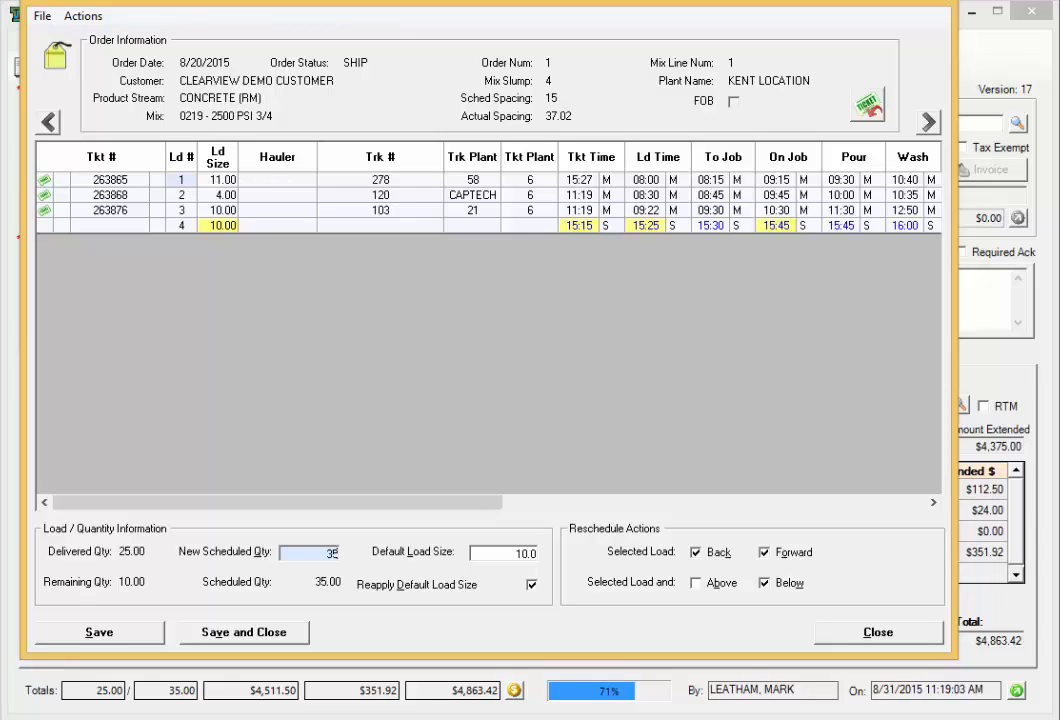
Step: Ticket load 4 with truck 102 at plant 6, then save and close the load schedule
{"action": "right_click", "coordinate": [247, 222]}
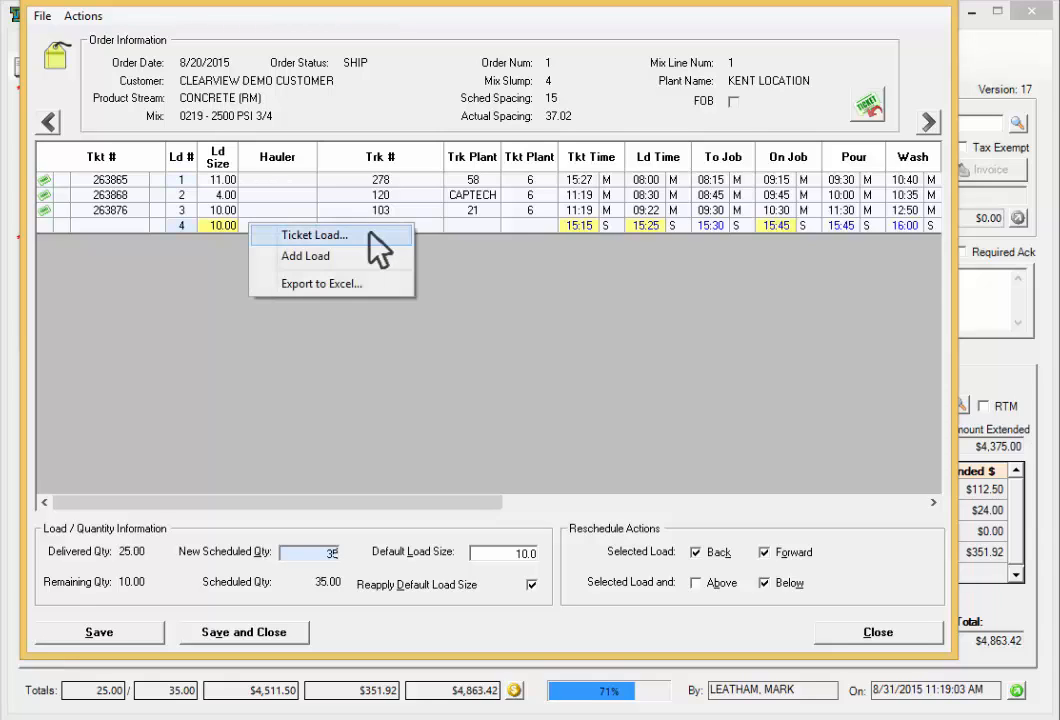
{"action": "left_click", "coordinate": [369, 234]}
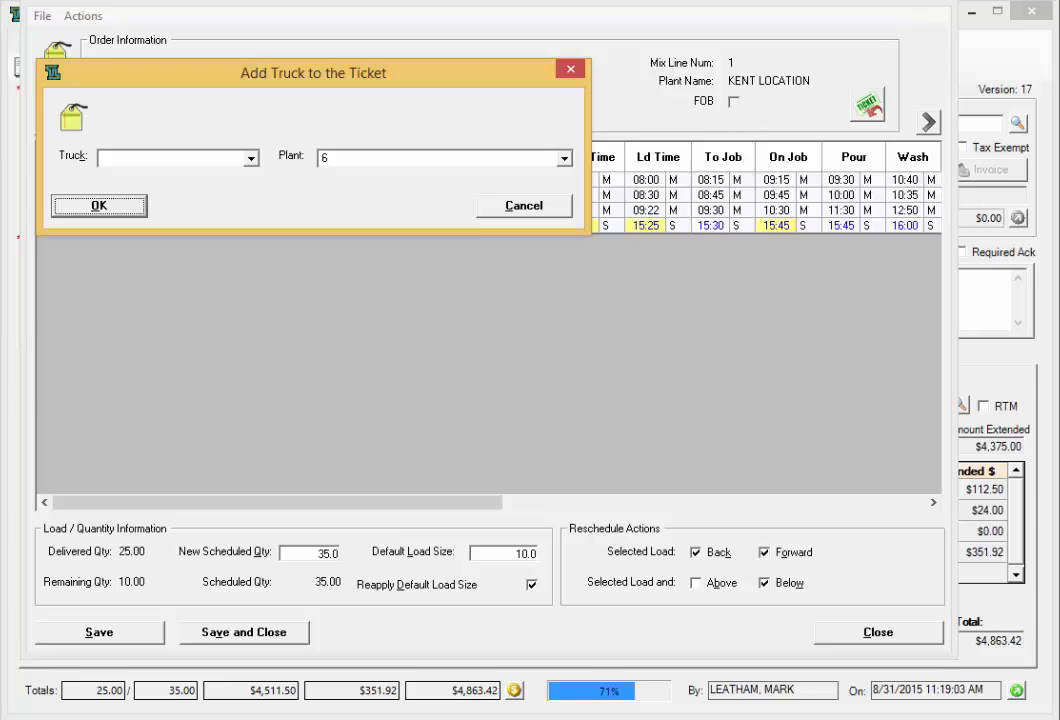
{"action": "left_click", "coordinate": [250, 158]}
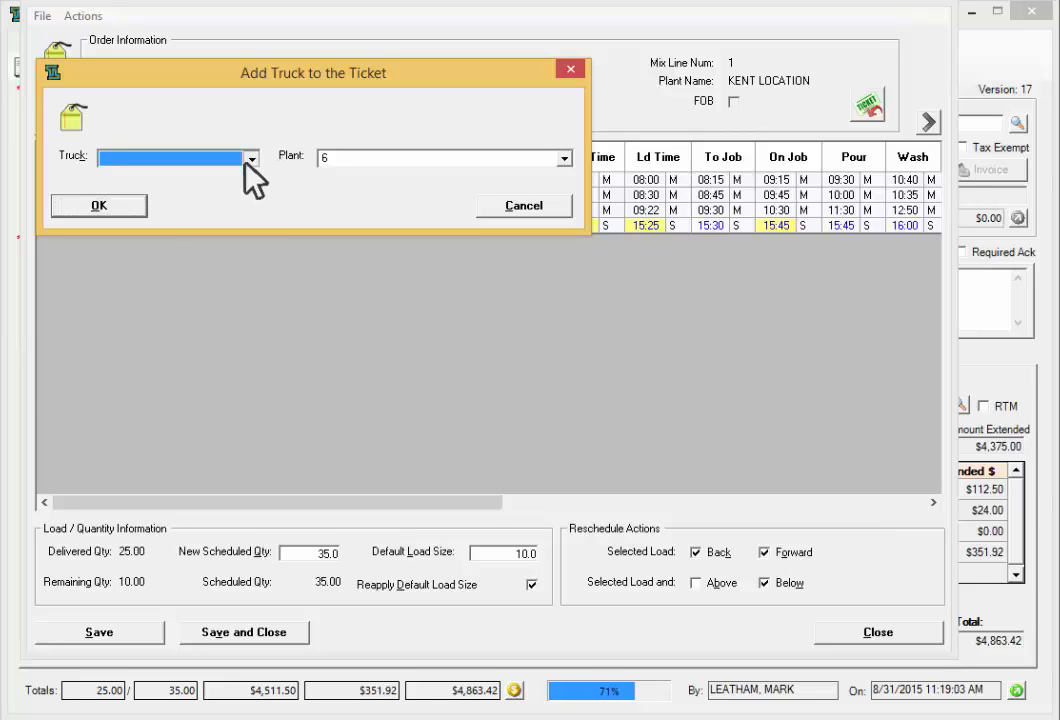
{"action": "left_click", "coordinate": [208, 197]}
{"action": "left_click", "coordinate": [102, 200]}
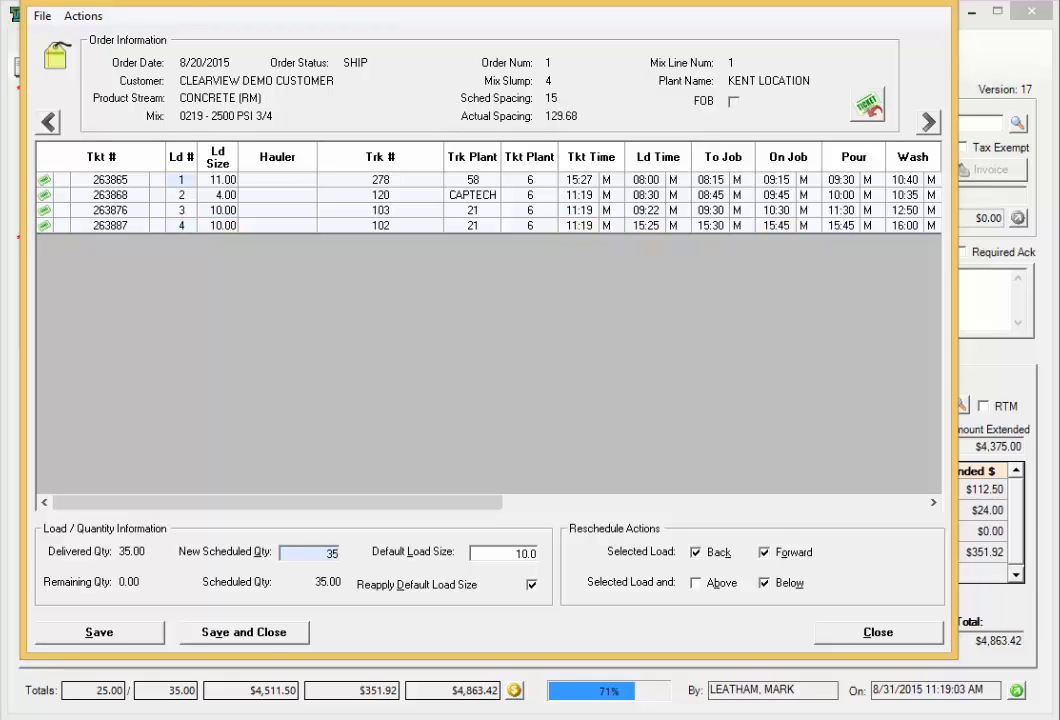
{"action": "left_click", "coordinate": [244, 632]}
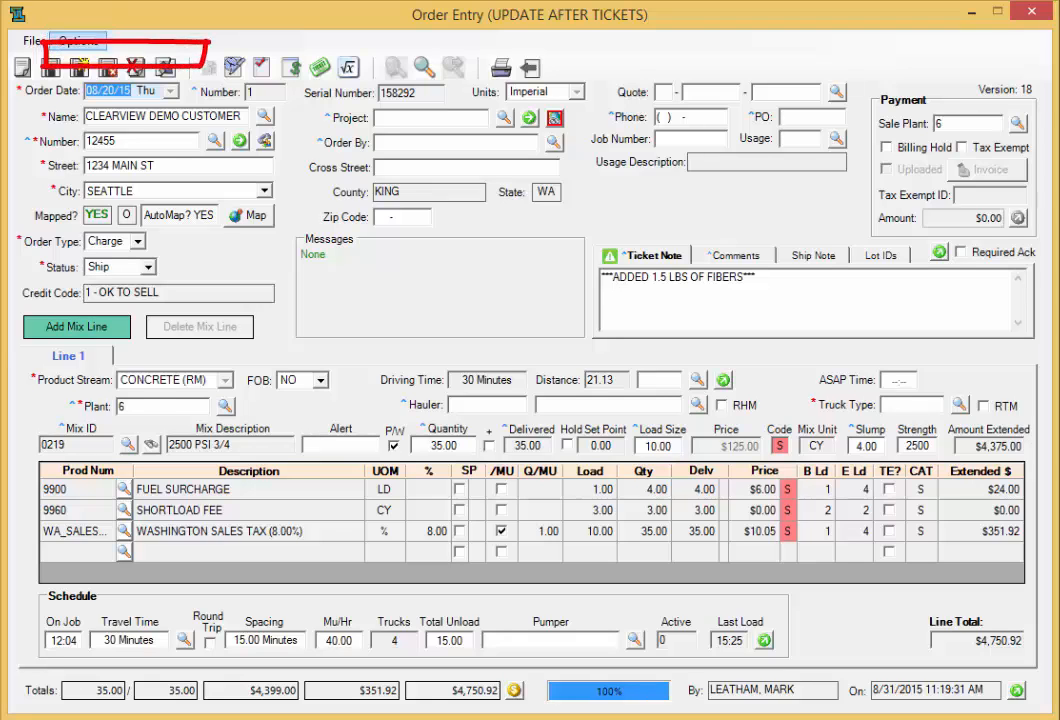
Step: With the order in update-after-tickets mode, start a new extra product on mix line 1 and choose the additive FIBERS
{"action": "left_click", "coordinate": [78, 41]}
{"action": "left_click", "coordinate": [160, 62]}
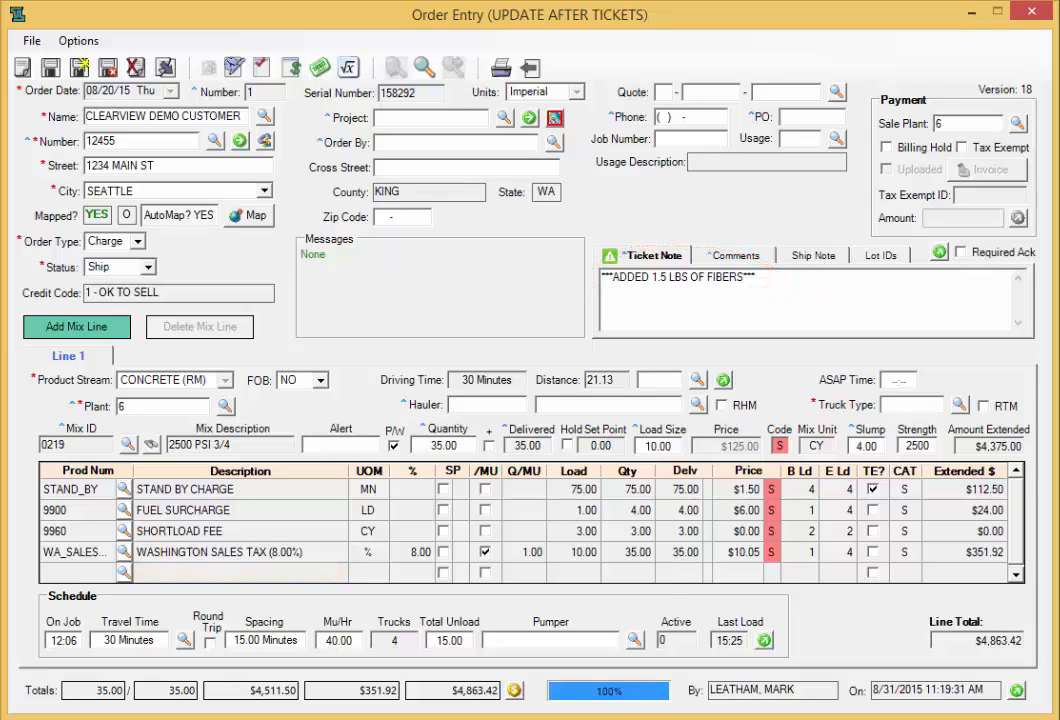
{"action": "left_click", "coordinate": [124, 572]}
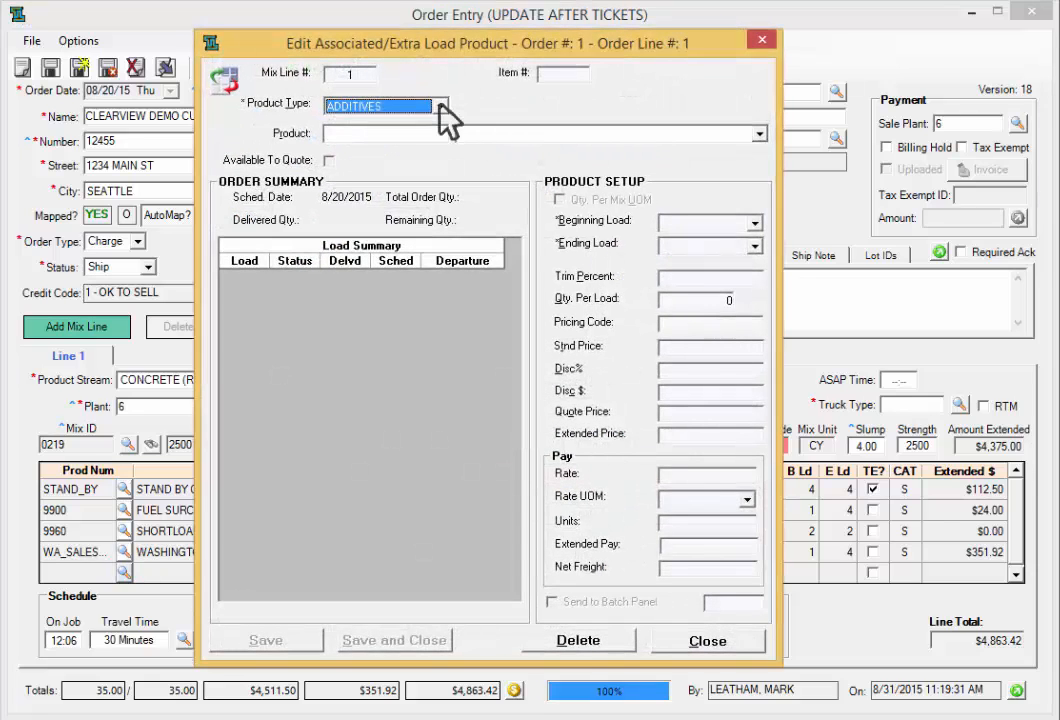
{"action": "left_click", "coordinate": [440, 106]}
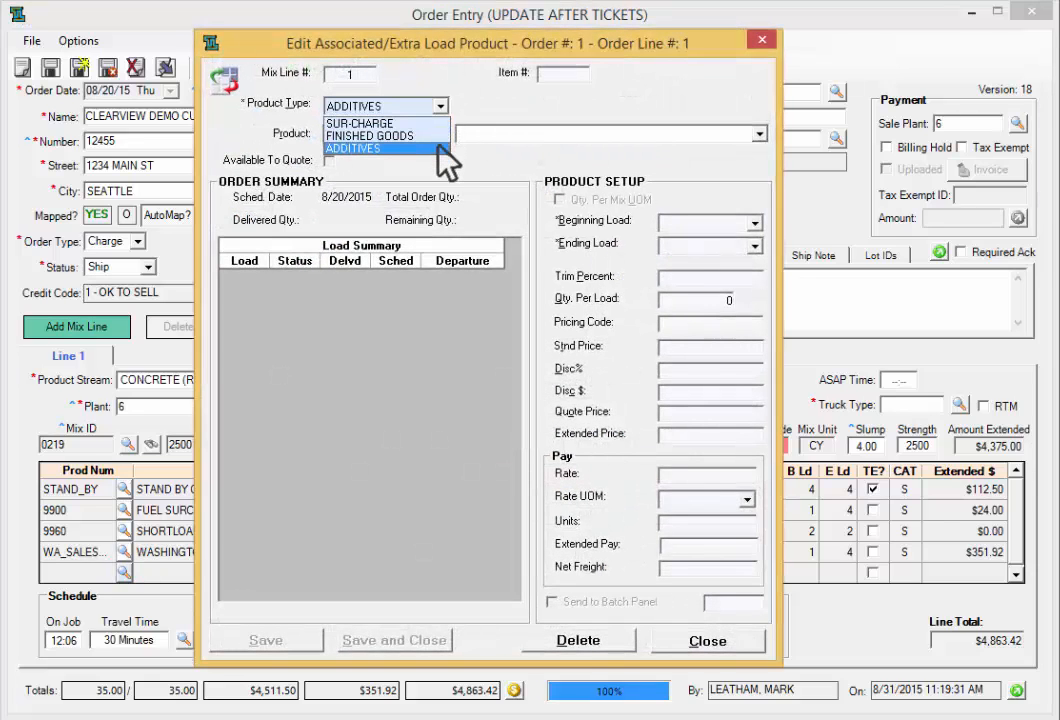
{"action": "left_click", "coordinate": [438, 148]}
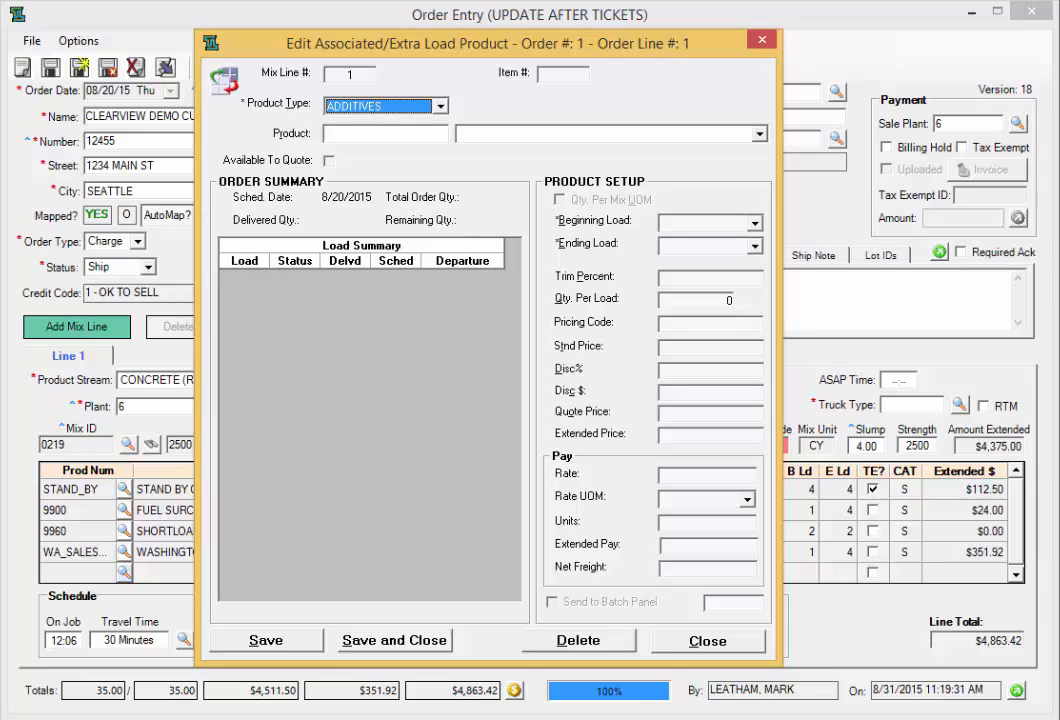
{"action": "left_click", "coordinate": [760, 134]}
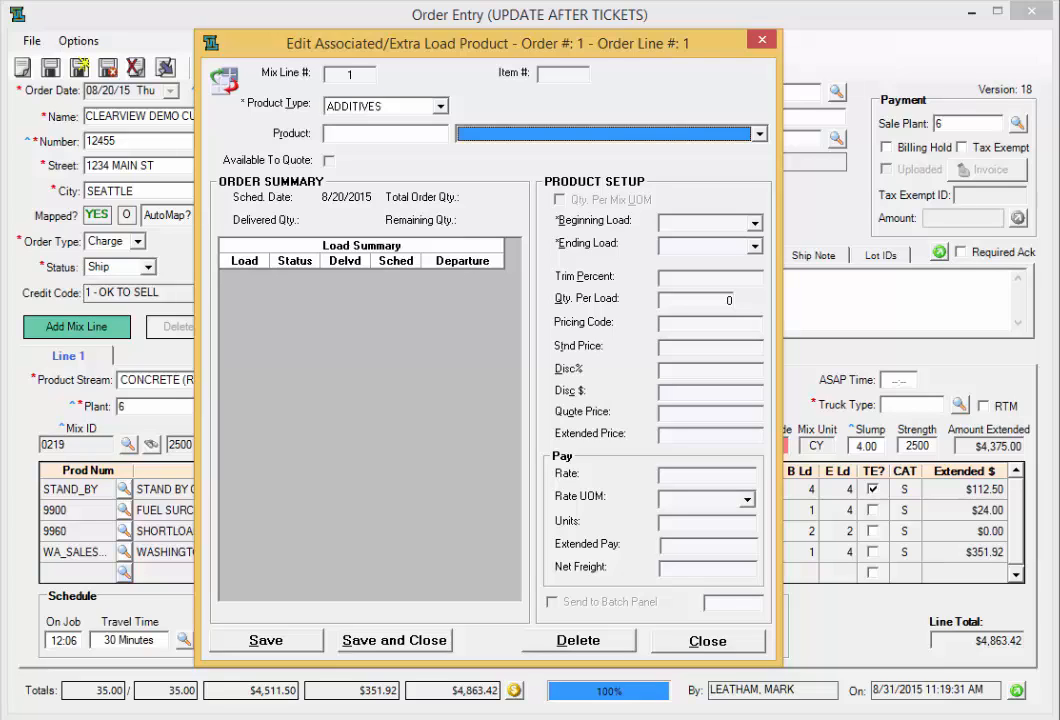
{"action": "left_click", "coordinate": [762, 136]}
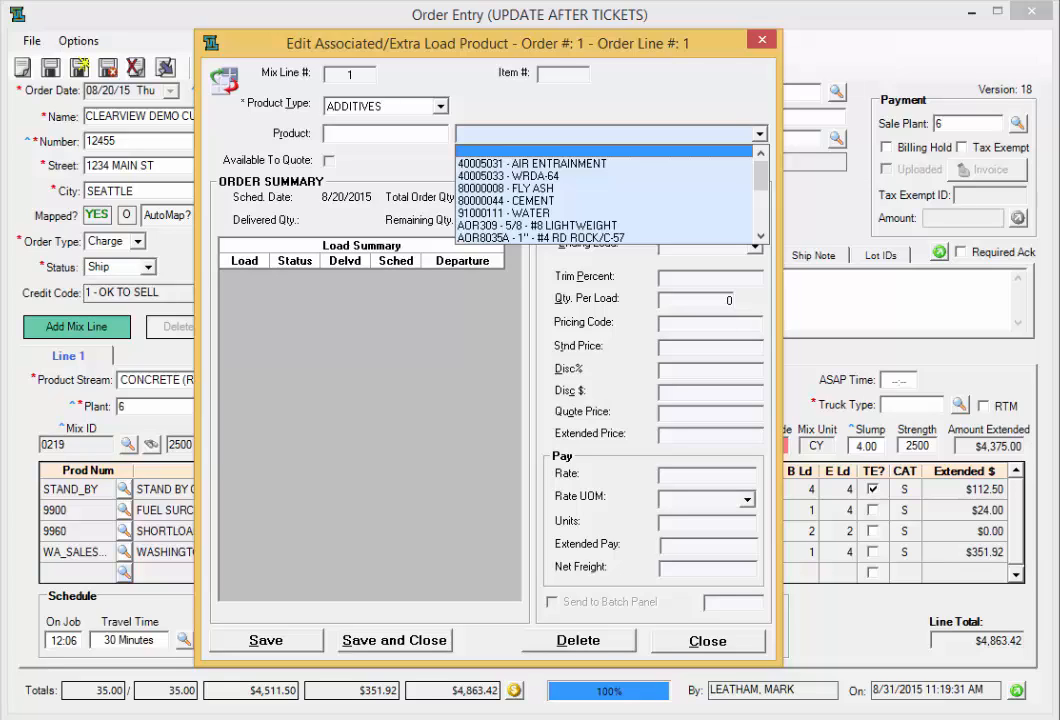
{"action": "key", "text": "f"}
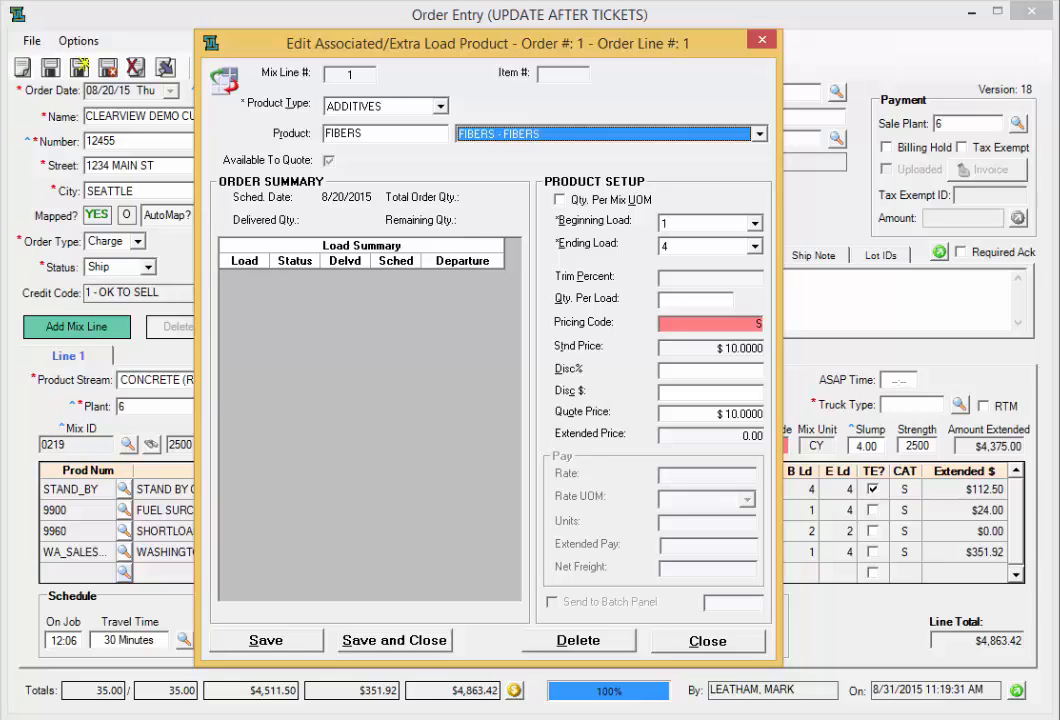
Step: Make the FIBERS quantity per mix UOM, set it to 1.5, and save the product to the order
{"action": "left_click", "coordinate": [560, 200]}
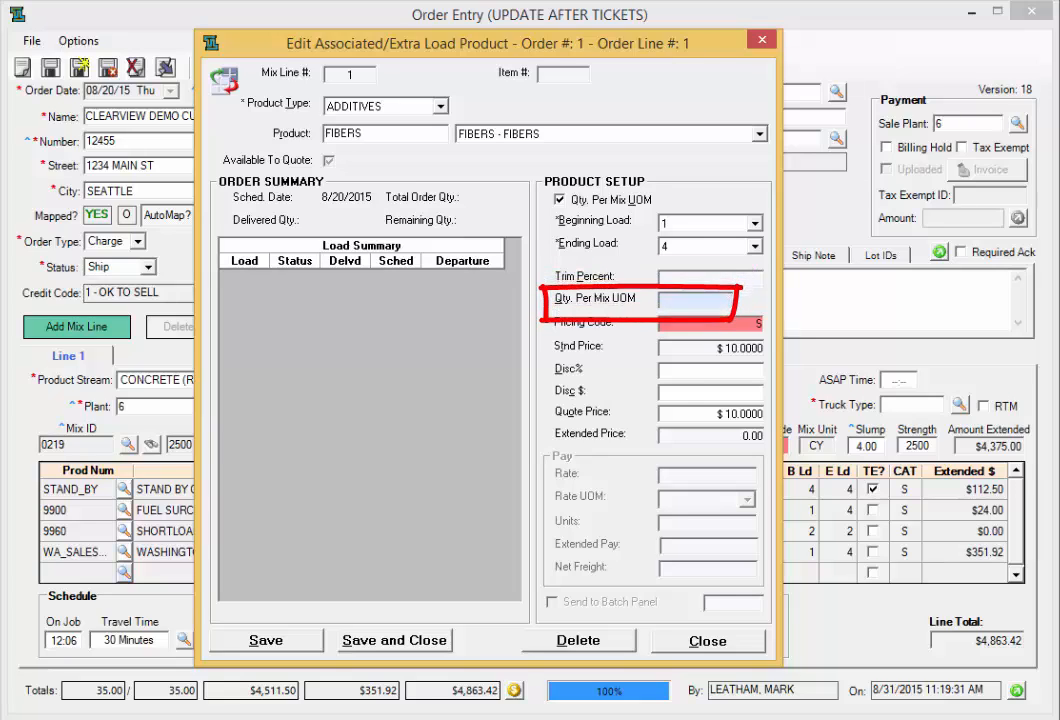
{"action": "type", "text": "1.5"}
{"action": "key", "text": "Tab"}
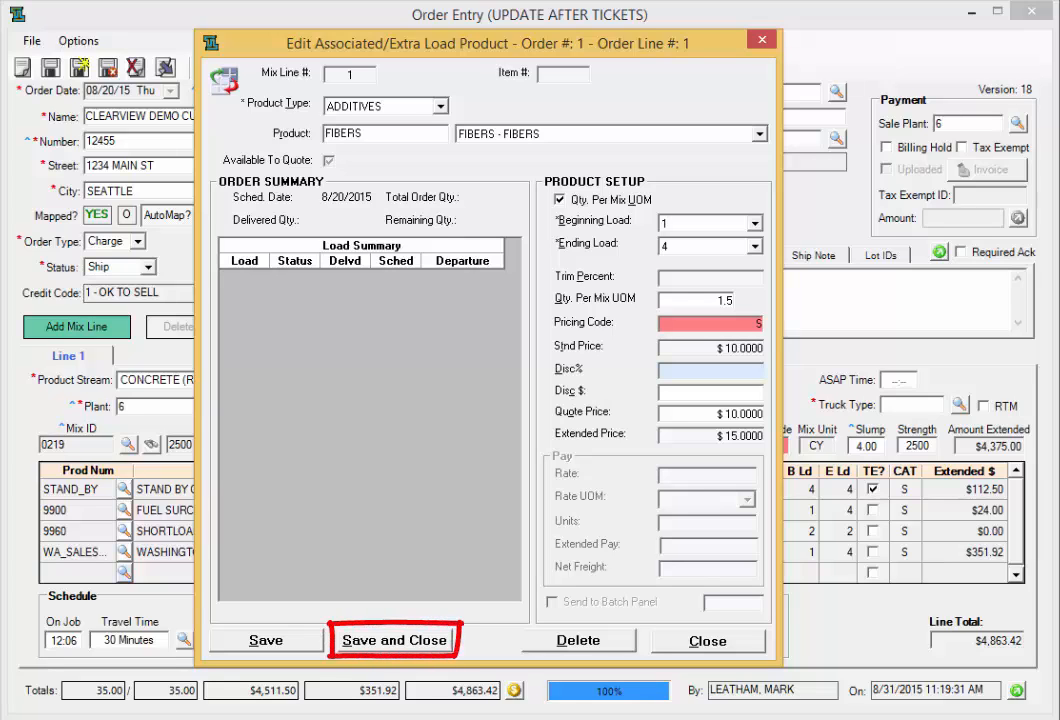
{"action": "left_click", "coordinate": [394, 640]}
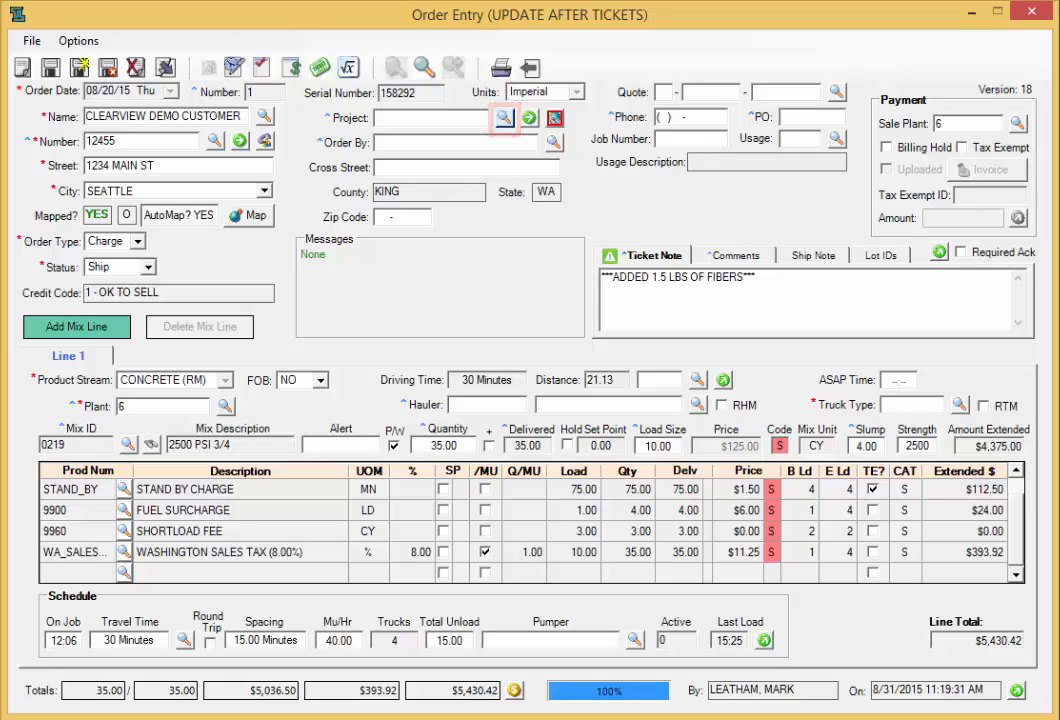
Step: Assign the APARTMENT COMPLEX project to the order, accept the recommended mix price, and save the order
{"action": "left_click", "coordinate": [505, 118]}
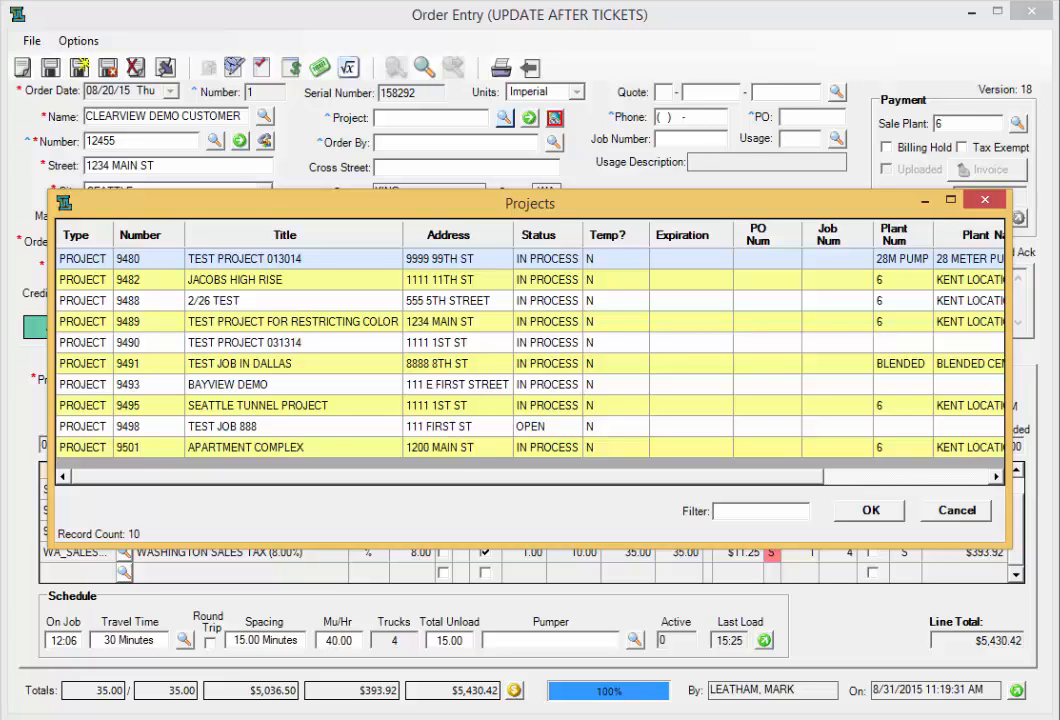
{"action": "left_click", "coordinate": [455, 449]}
{"action": "double_click", "coordinate": [455, 449]}
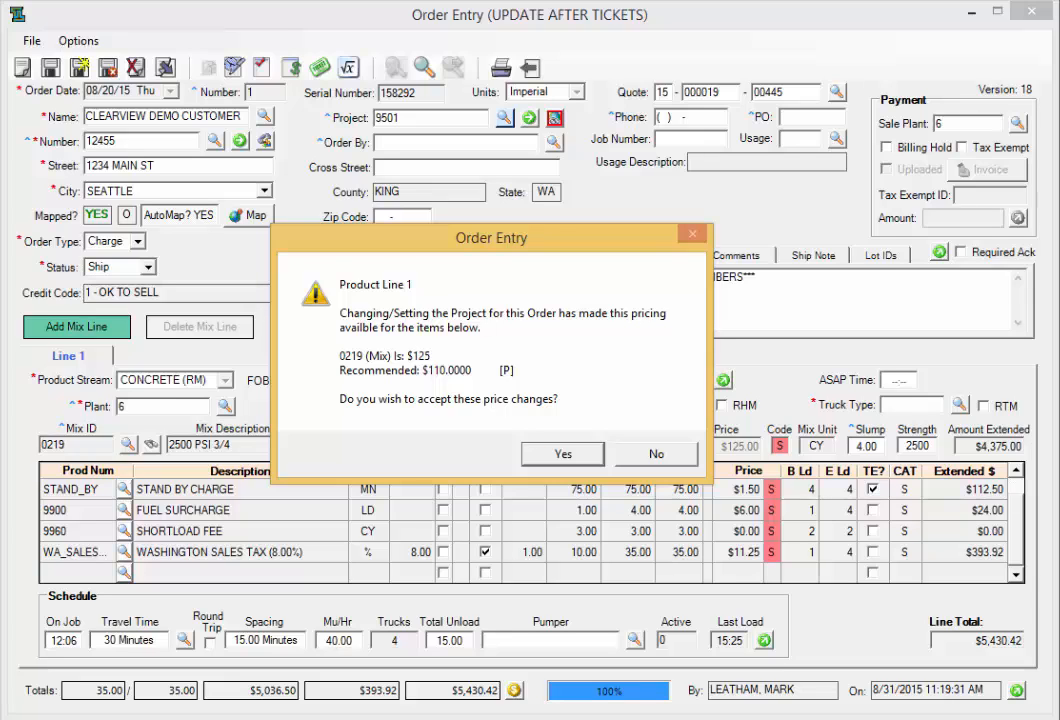
{"action": "left_click", "coordinate": [563, 453]}
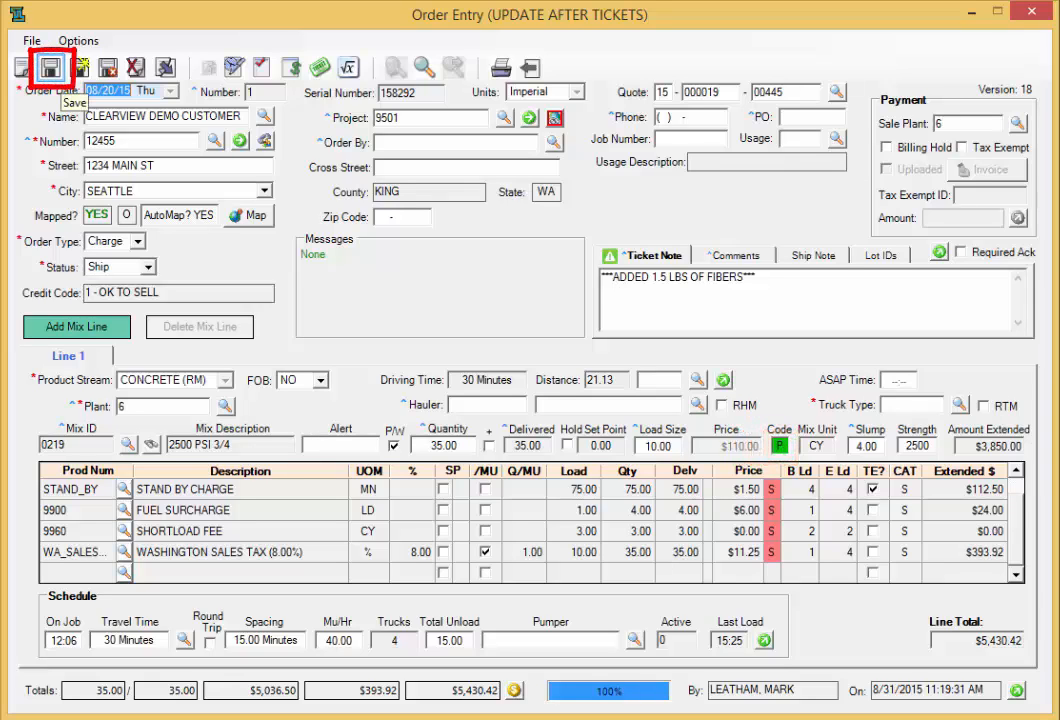
{"action": "left_click", "coordinate": [51, 69]}
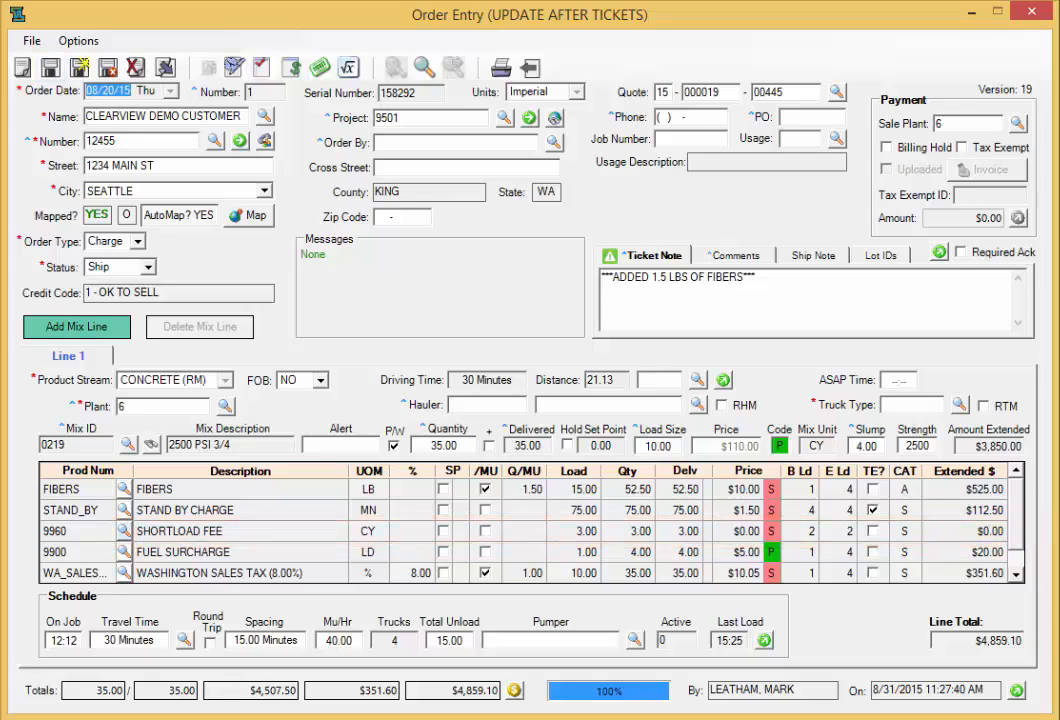
Step: Set the SHORTLOAD FEE product's quote price to $20, save the product, and save the order
{"action": "right_click", "coordinate": [176, 533]}
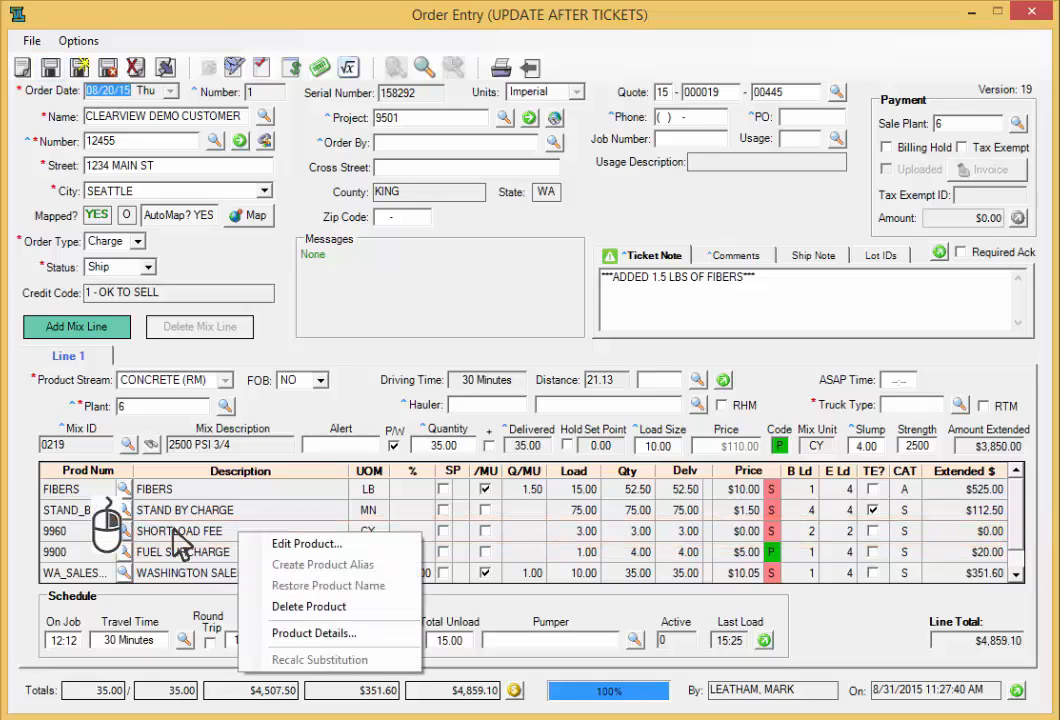
{"action": "left_click", "coordinate": [290, 544]}
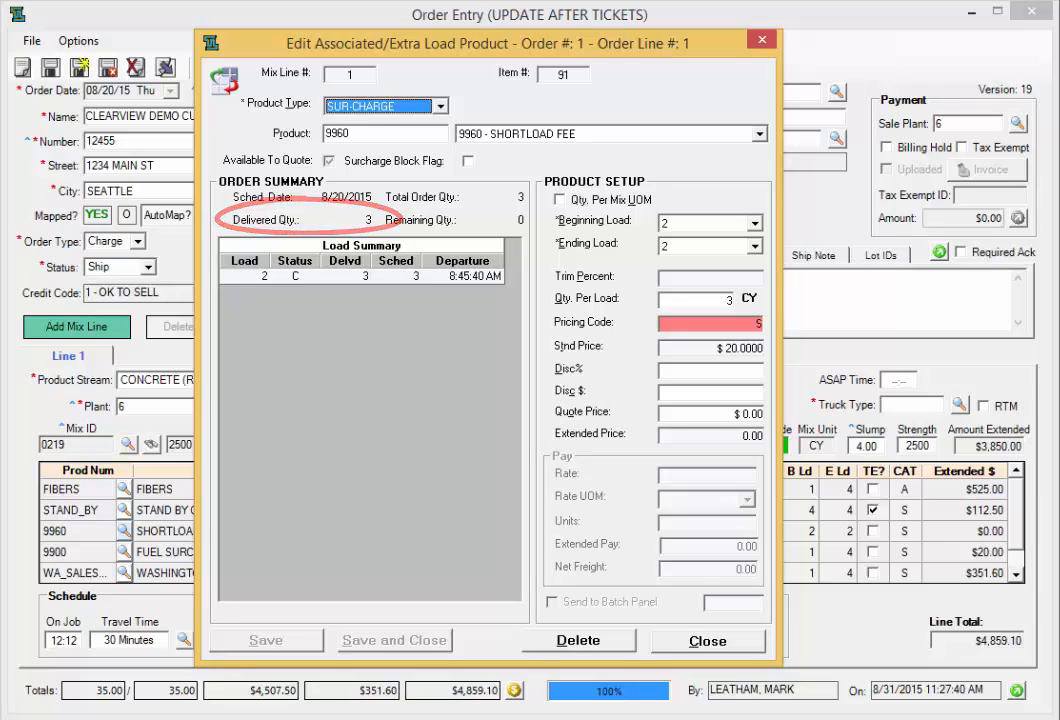
{"action": "left_click", "coordinate": [735, 414]}
{"action": "type", "text": "20"}
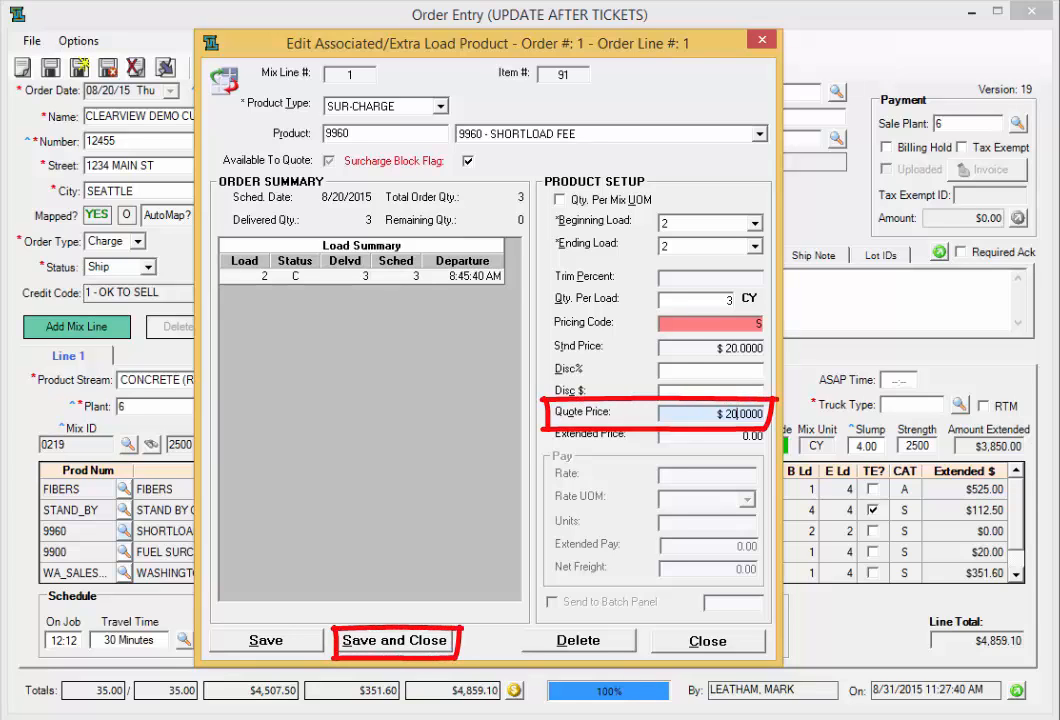
{"action": "left_click", "coordinate": [395, 641]}
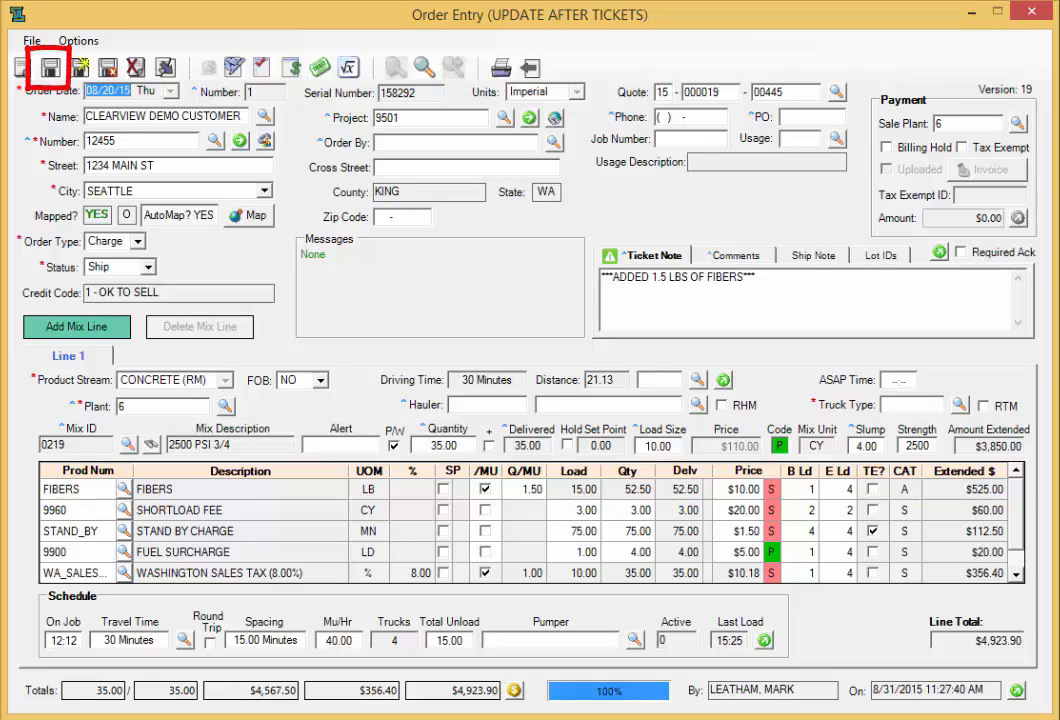
{"action": "left_click", "coordinate": [48, 67]}
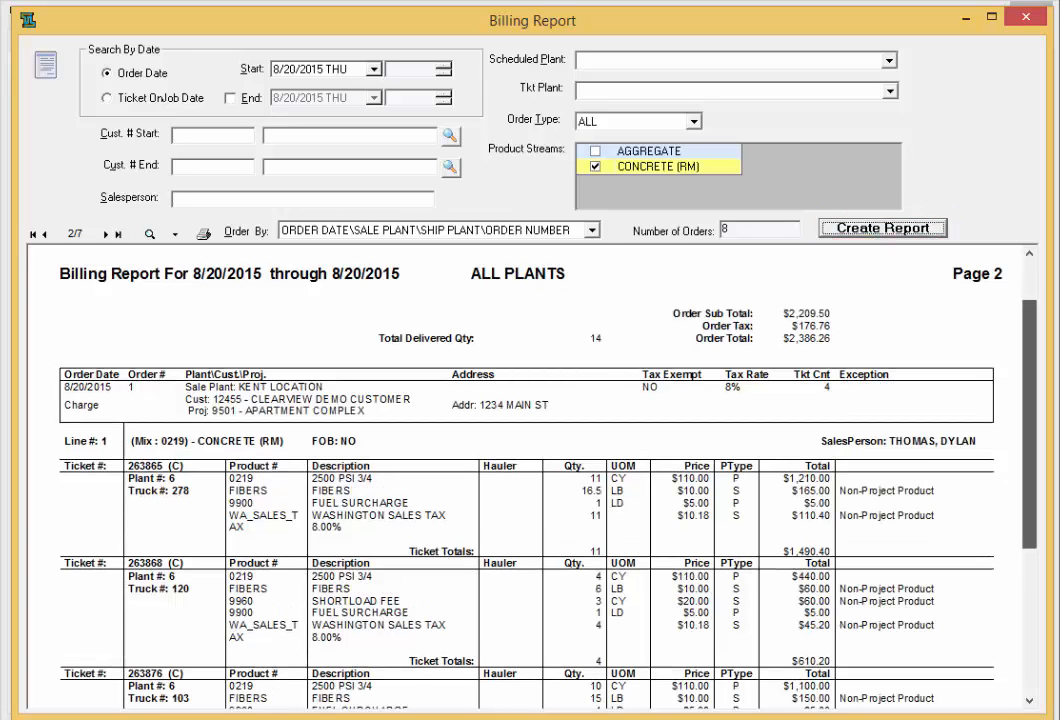
Step: Review the order's tickets in the billing report and open the ClearView support contact information
{"action": "scroll", "coordinate": [530, 480], "scroll_direction": "down", "scroll_amount": 3}
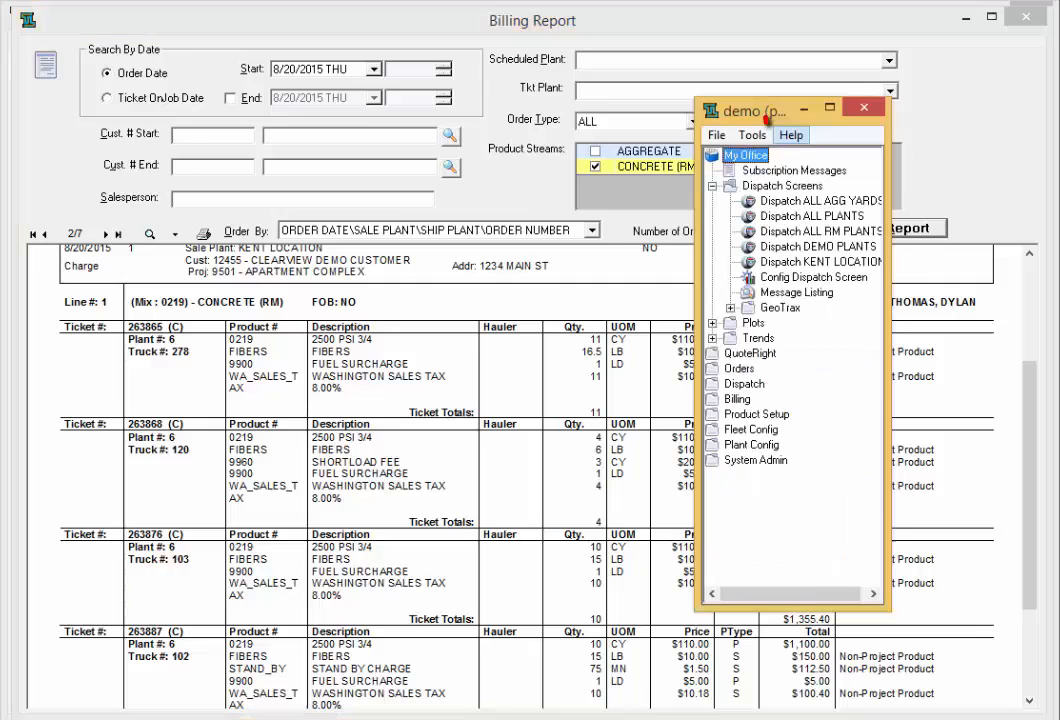
{"action": "left_click", "coordinate": [791, 135]}
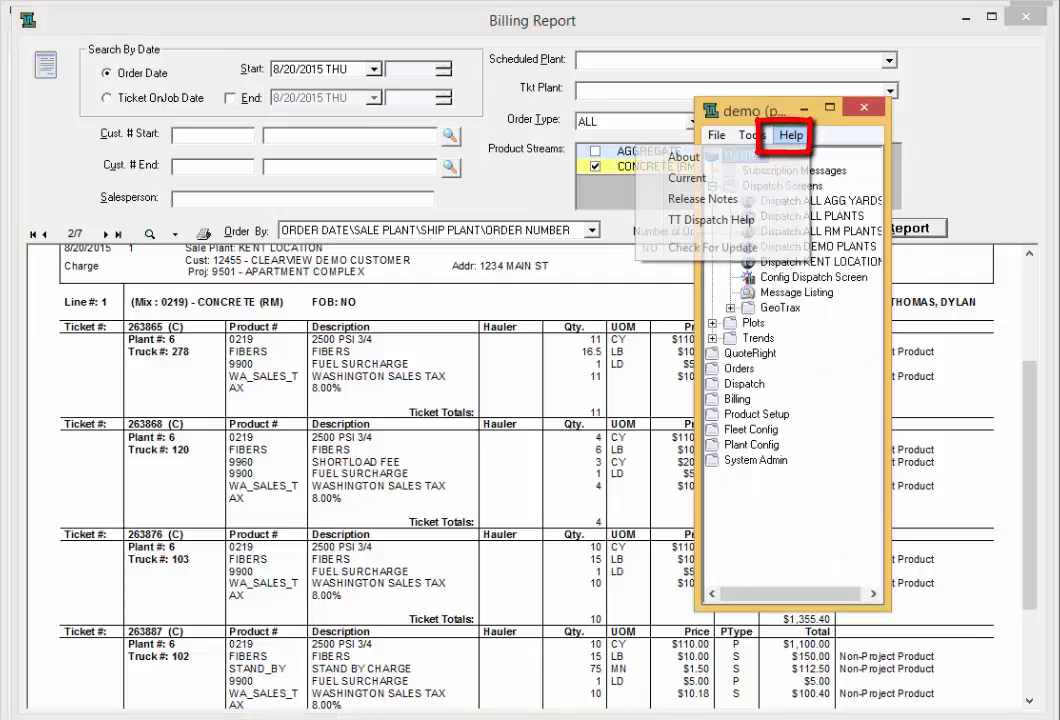
{"action": "left_click", "coordinate": [685, 157]}
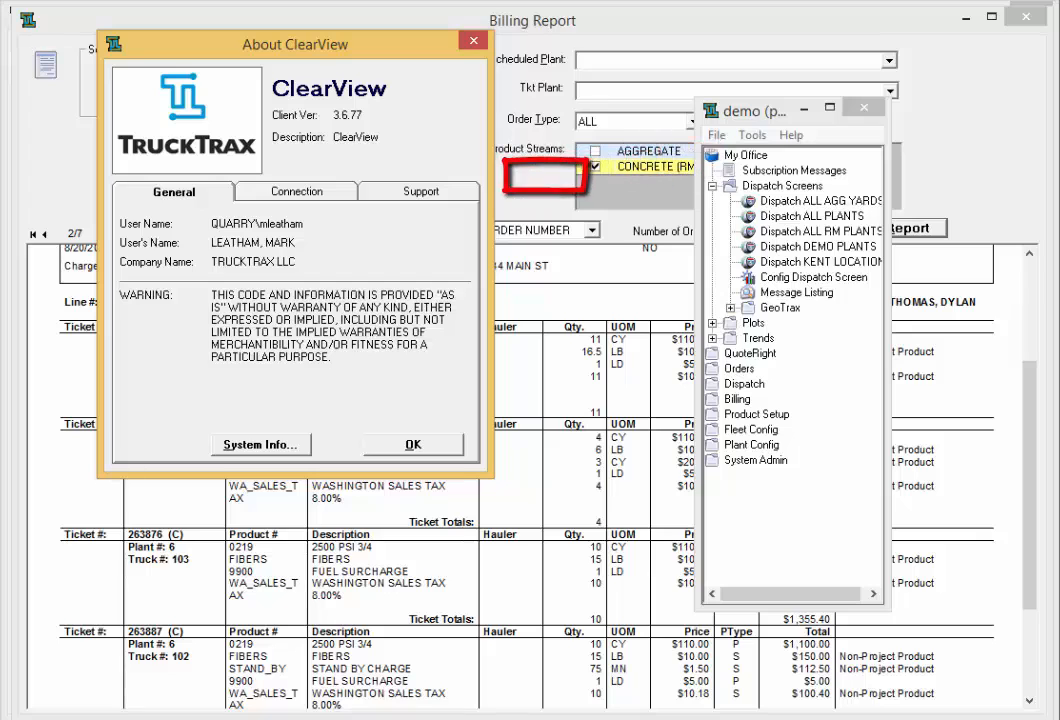
{"action": "left_click", "coordinate": [420, 192]}
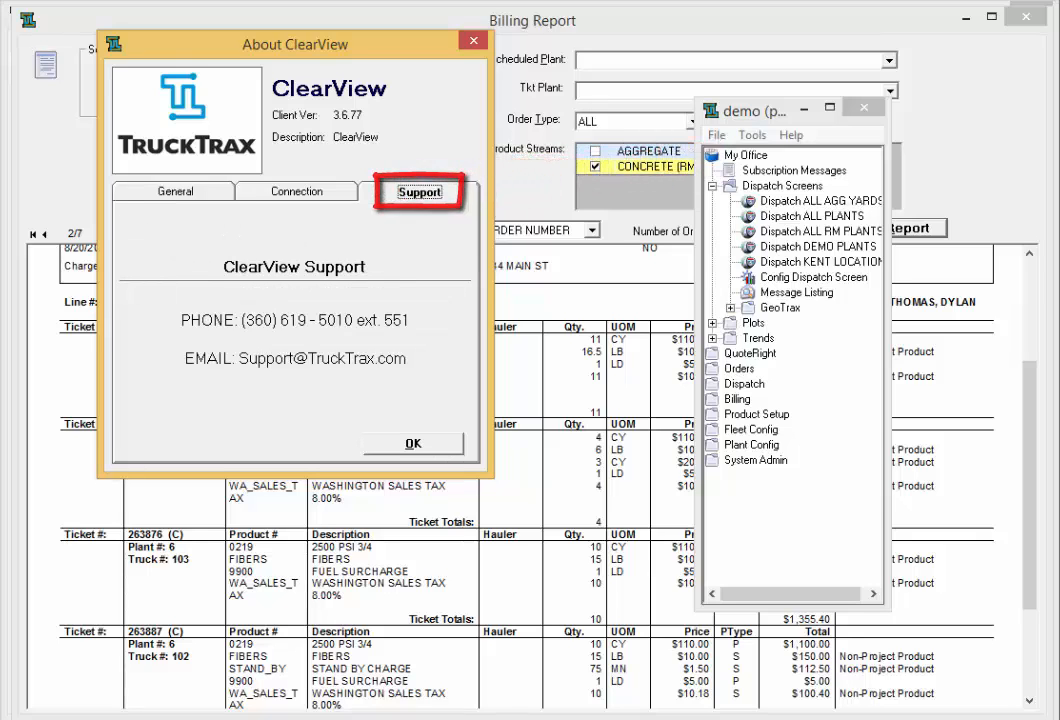